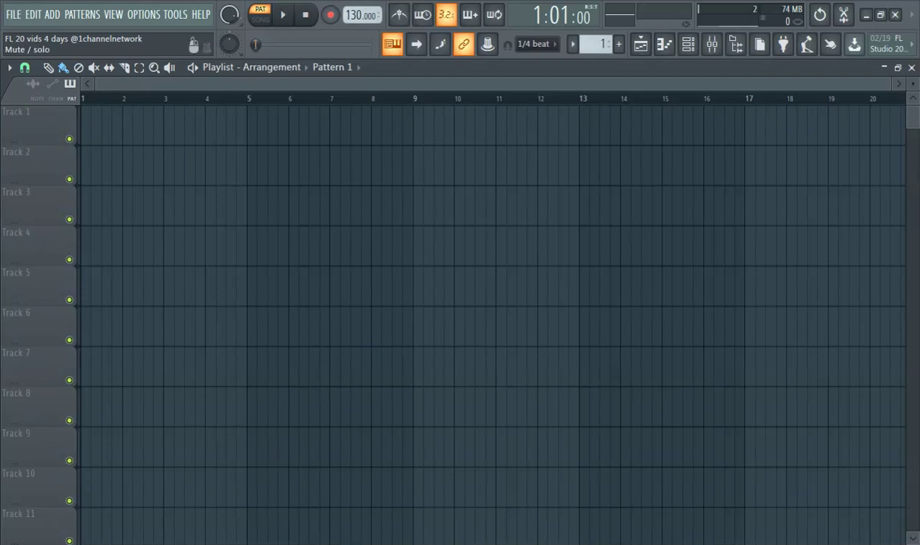
# Drag space.wav from the Explorer Downloads window onto Track 1 of the Playlist.
pyautogui.hotkey('alt', 'Tab')
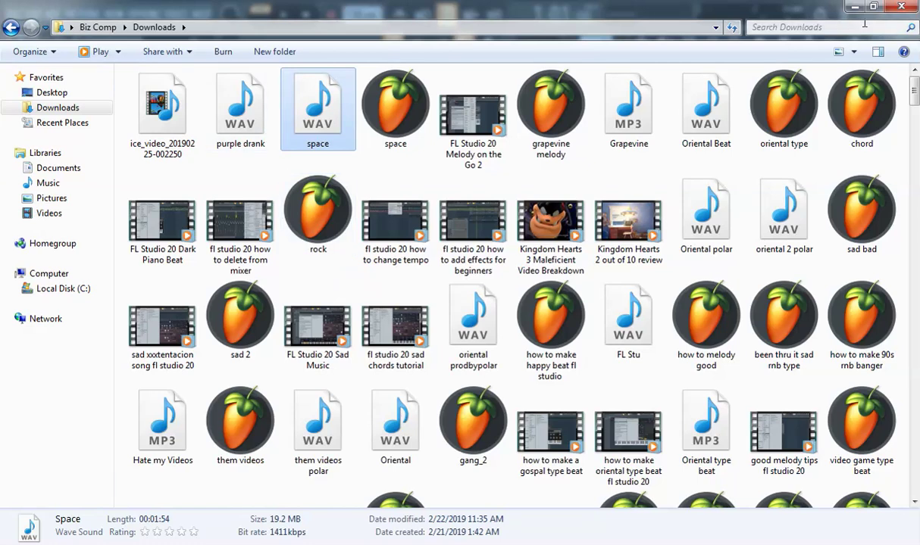
pyautogui.click(873, 8)
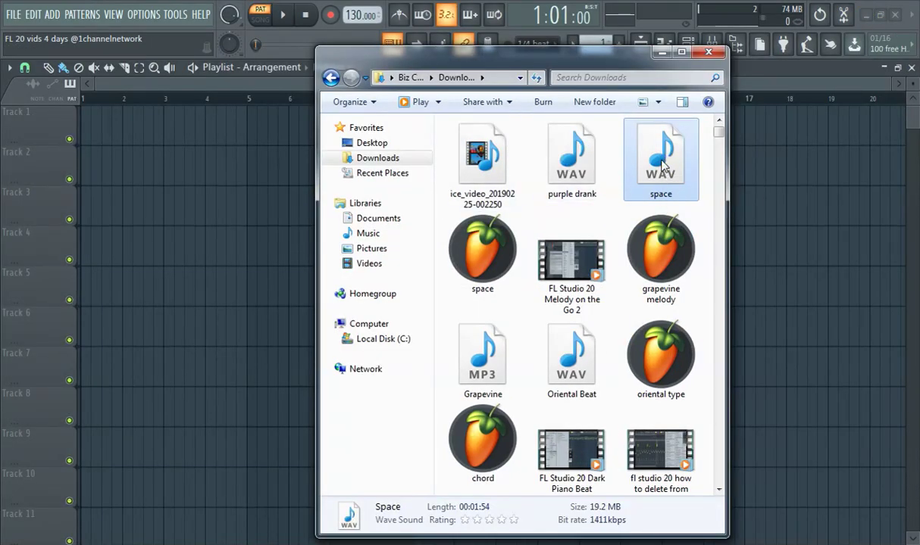
pyautogui.moveTo(661, 165); pyautogui.dragTo(196, 184)
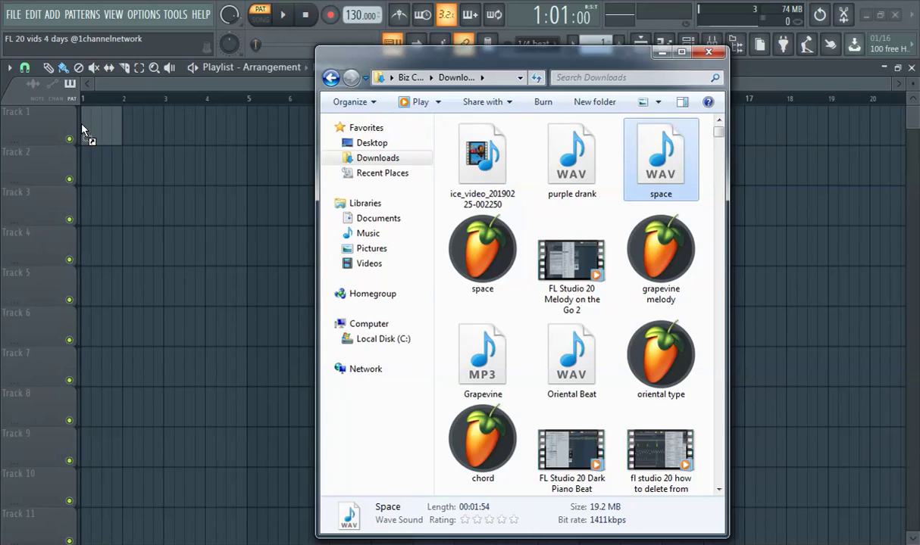
pyautogui.moveTo(84, 130); pyautogui.dragTo(82, 100)
# Set mixer Insert 7's audio input to In 1 for recording the vocal.
pyautogui.click(714, 44)
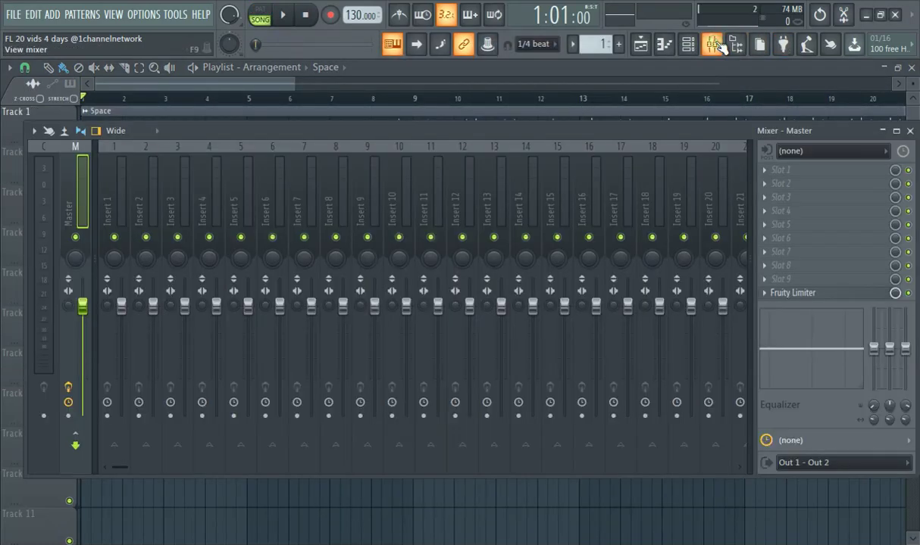
pyautogui.click(317, 209)
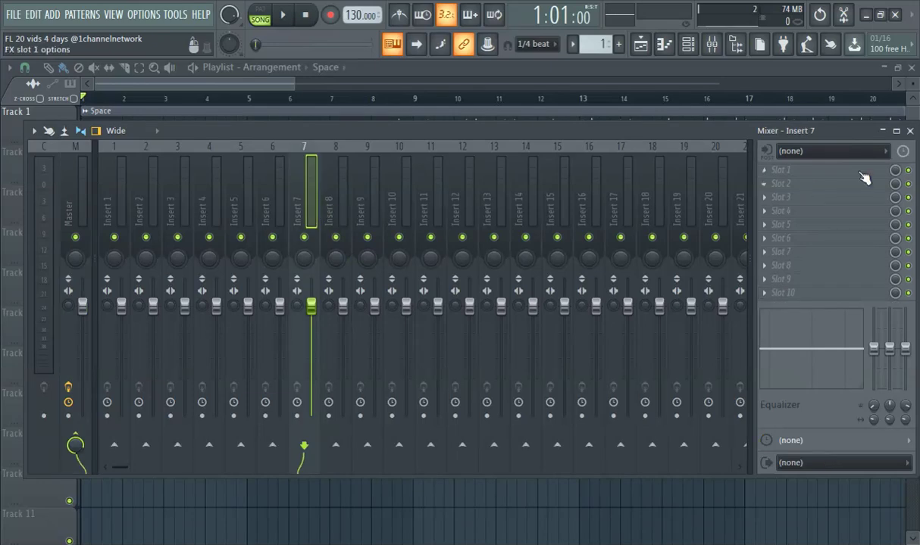
pyautogui.click(824, 151)
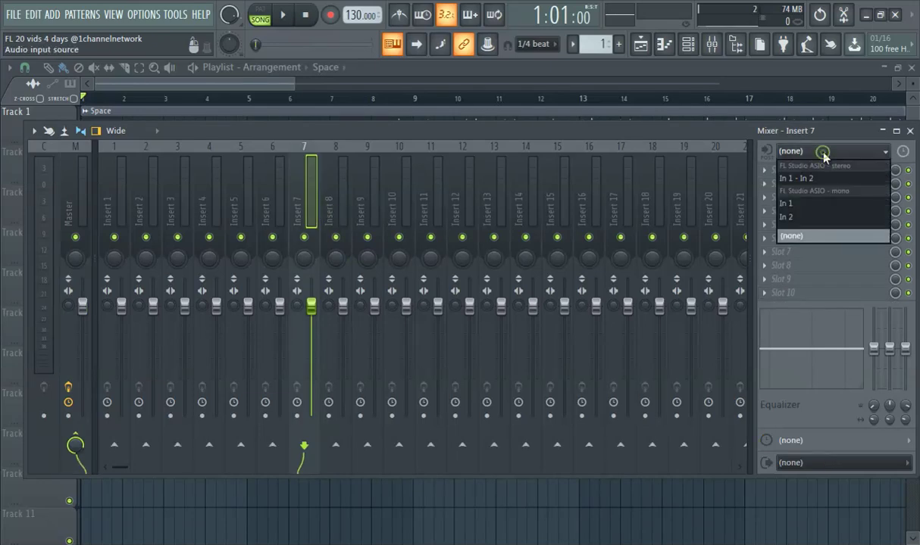
pyautogui.click(806, 203)
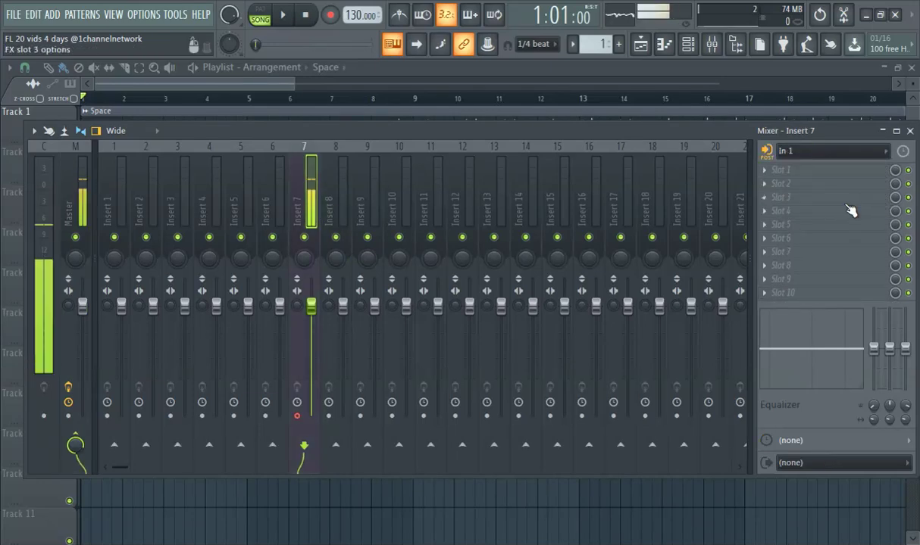
pyautogui.click(256, 87)
pyautogui.moveTo(290, 90)
pyautogui.mouseDown()
pyautogui.moveTo(605, 91)
pyautogui.moveTo(739, 99)
pyautogui.moveTo(747, 114)
pyautogui.moveTo(612, 123)
pyautogui.mouseUp()
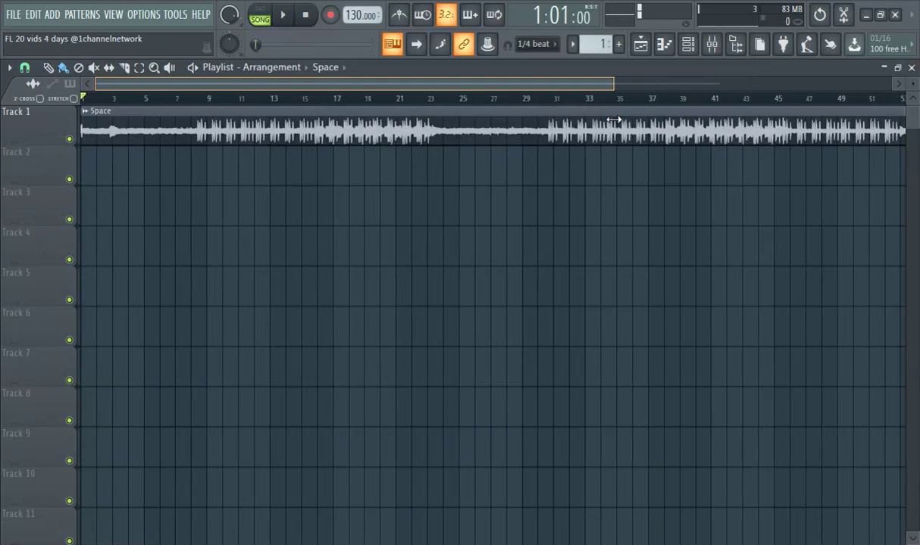
# Apply the detected 129.926 BPM tempo to the Space sample via Detect tempo.
pyautogui.doubleClick(184, 122)
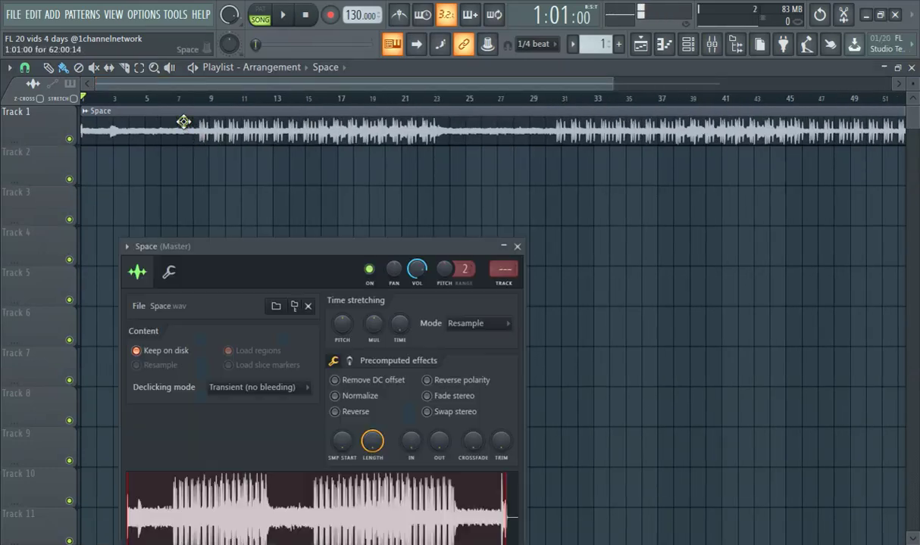
pyautogui.rightClick(273, 505)
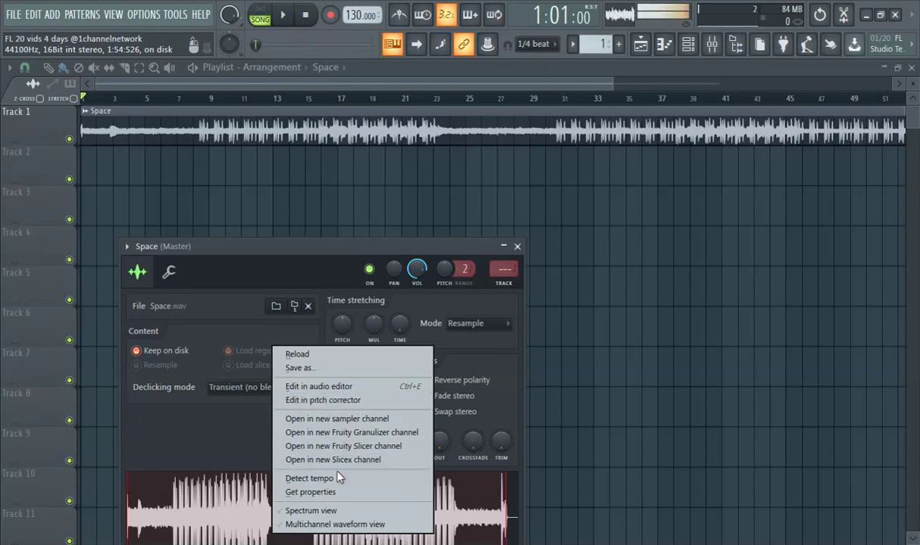
pyautogui.click(312, 479)
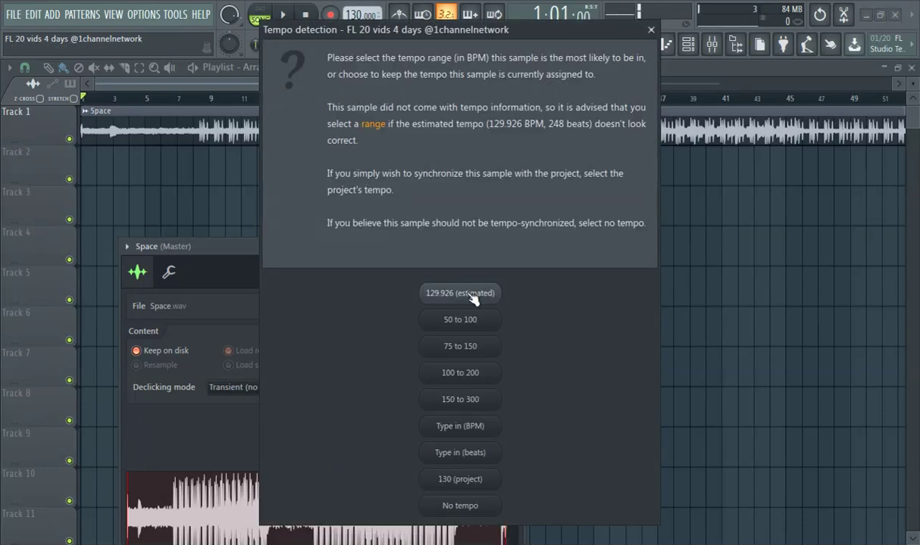
pyautogui.click(653, 31)
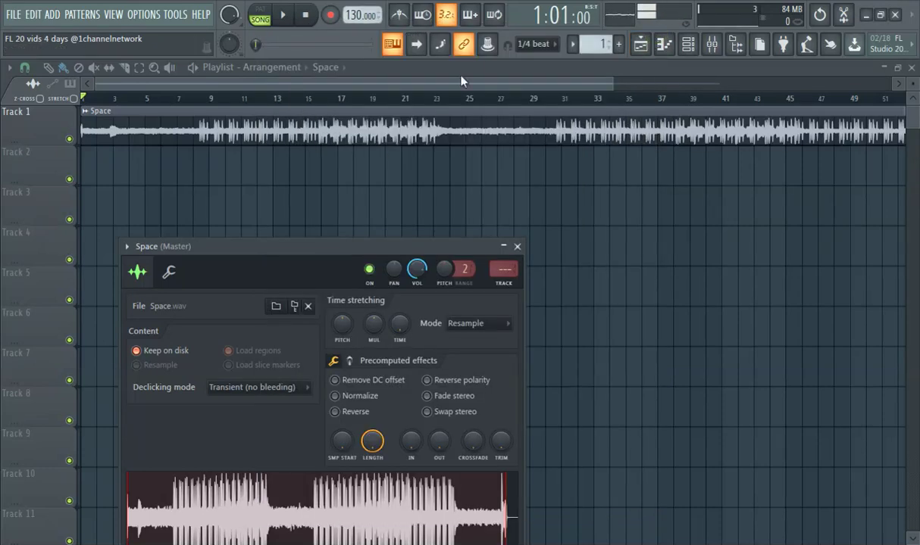
pyautogui.press('Escape')
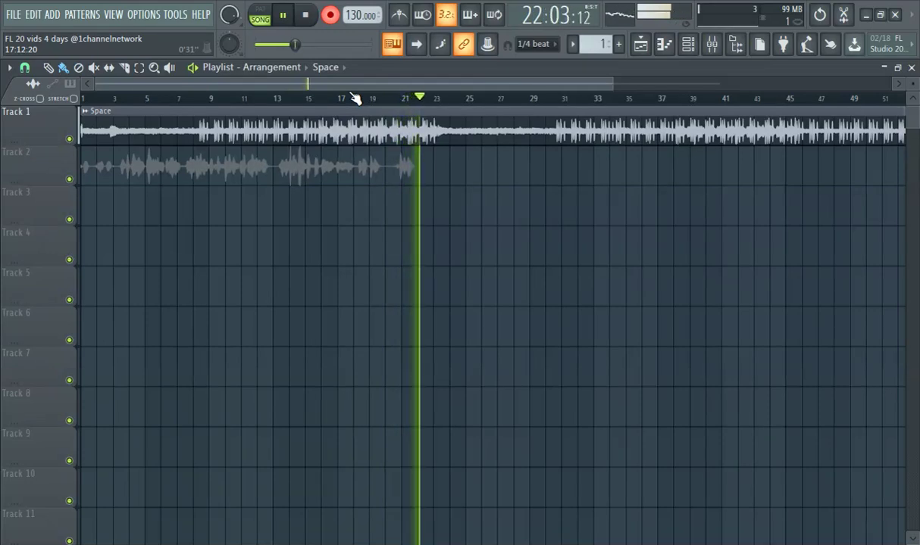
# Stop recording, set Insert 7's input to (none), and return playback near the start.
pyautogui.click(331, 16)
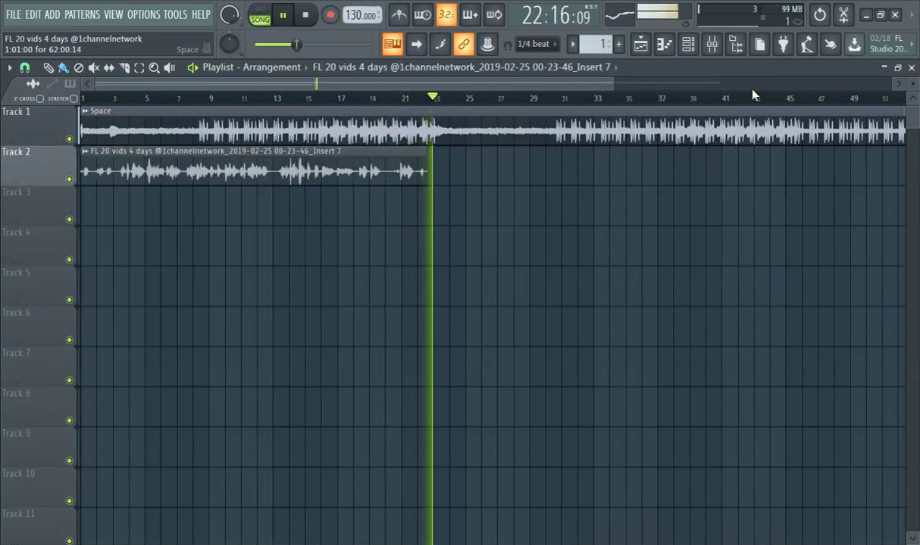
pyautogui.click(711, 43)
pyautogui.click(300, 180)
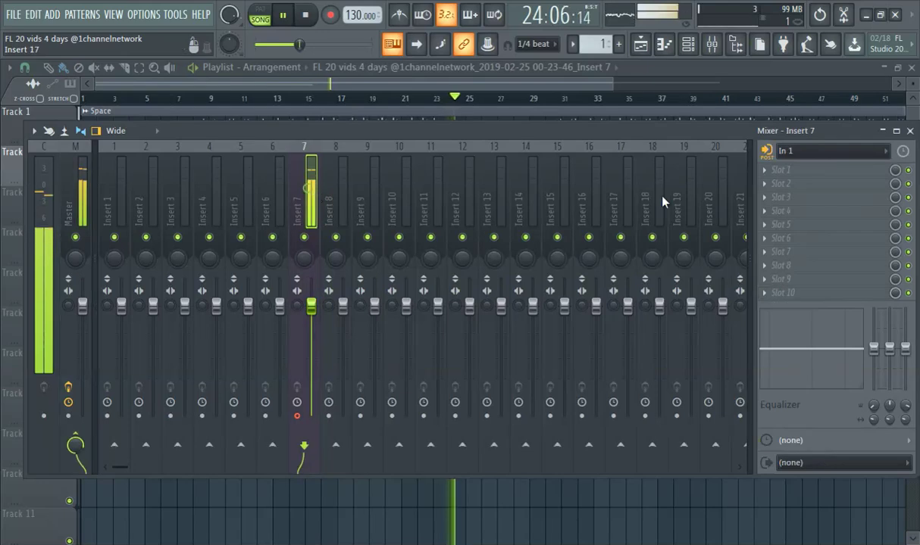
pyautogui.click(826, 151)
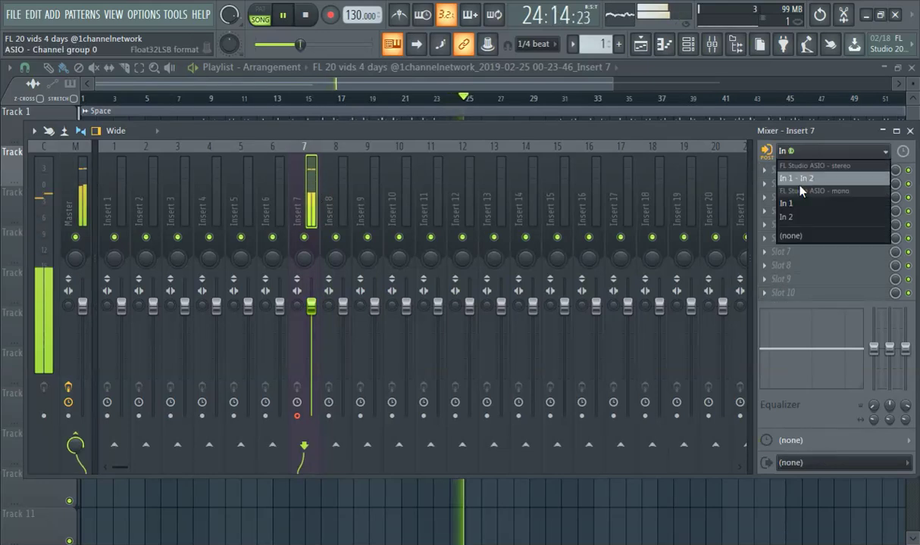
pyautogui.click(800, 235)
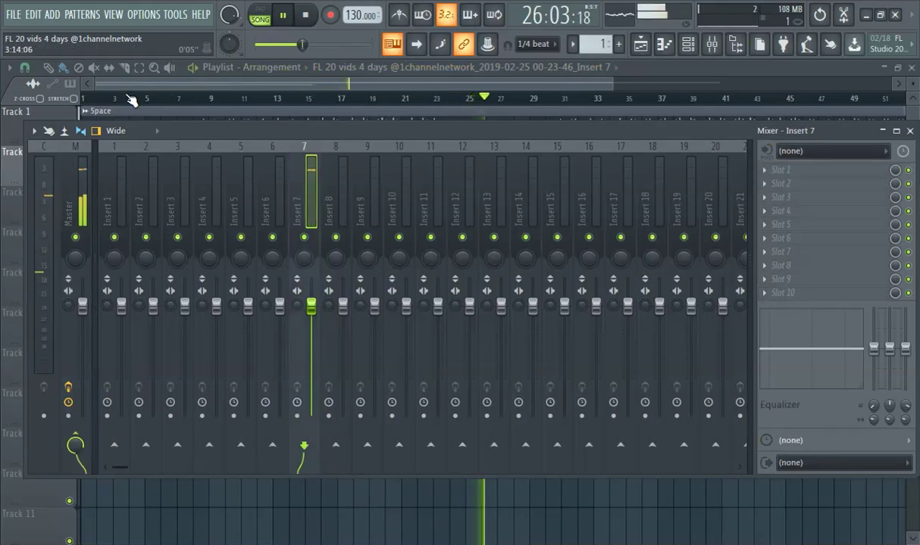
pyautogui.click(83, 98)
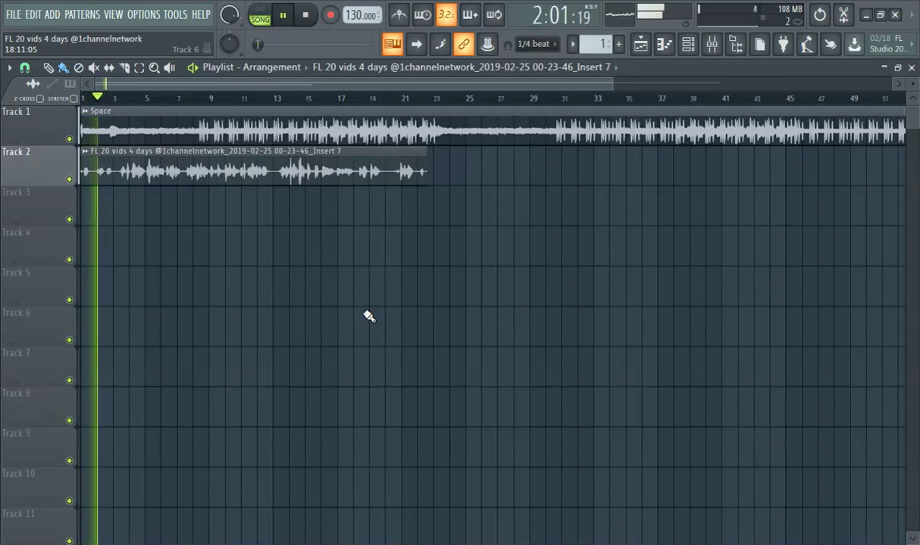
# Listen to the Space beat with the vocal take, checking both clips' settings, then pause.
pyautogui.doubleClick(187, 179)
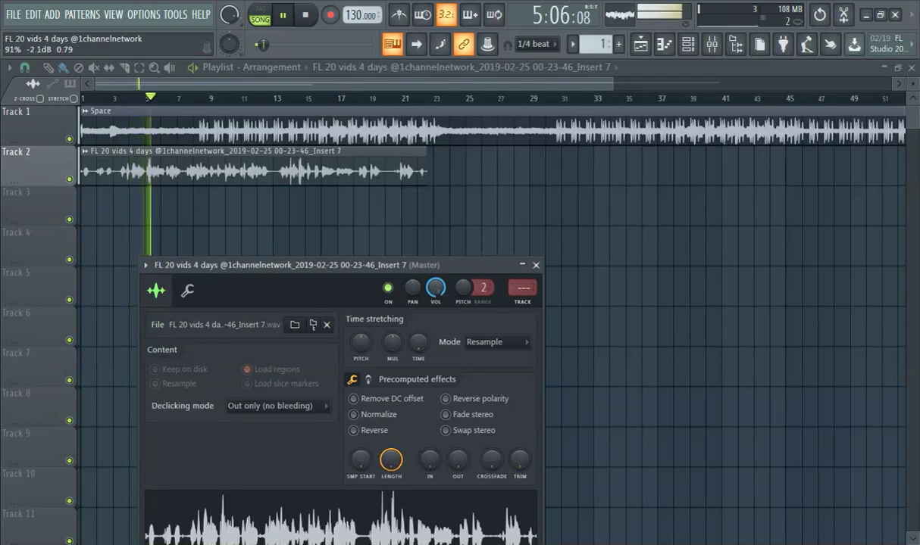
pyautogui.doubleClick(255, 128)
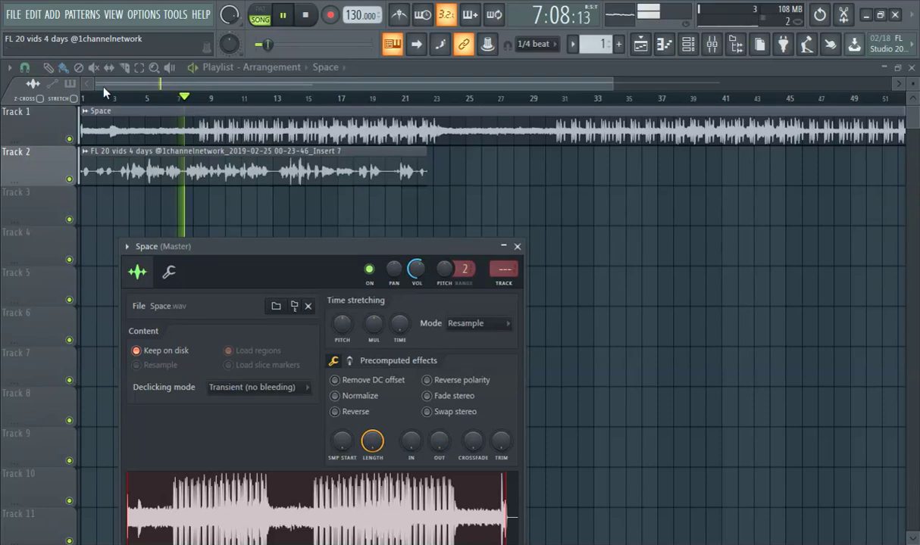
pyautogui.click(208, 88)
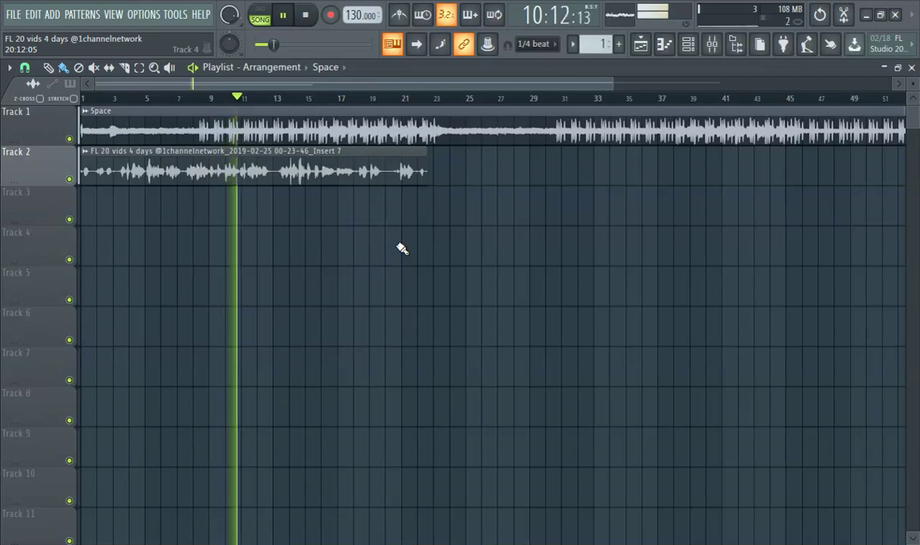
pyautogui.click(284, 20)
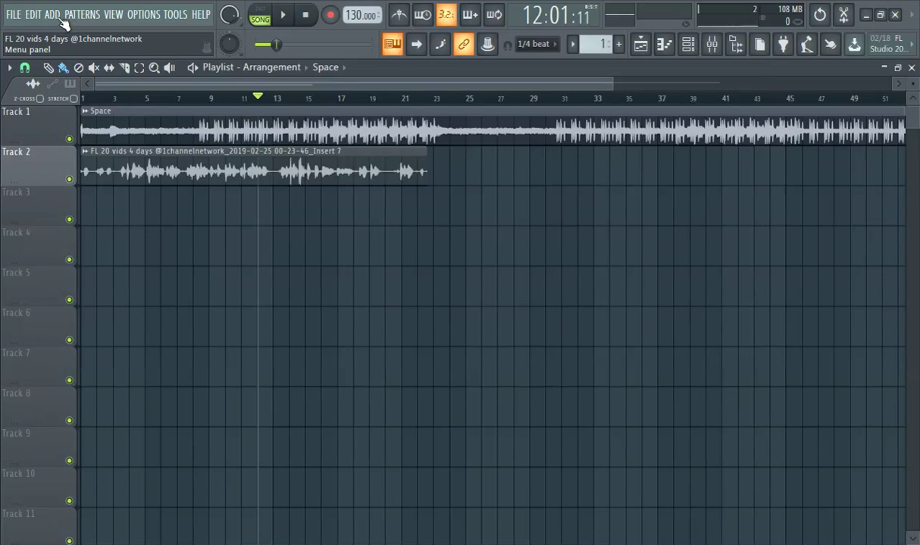
# Open Options > File settings and pick an empty browser extra search folder slot.
pyautogui.click(150, 19)
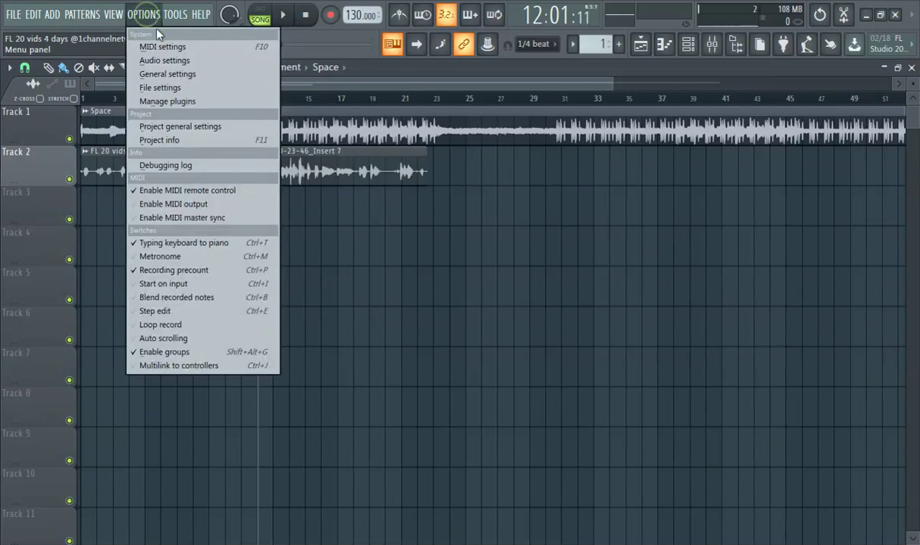
pyautogui.click(163, 88)
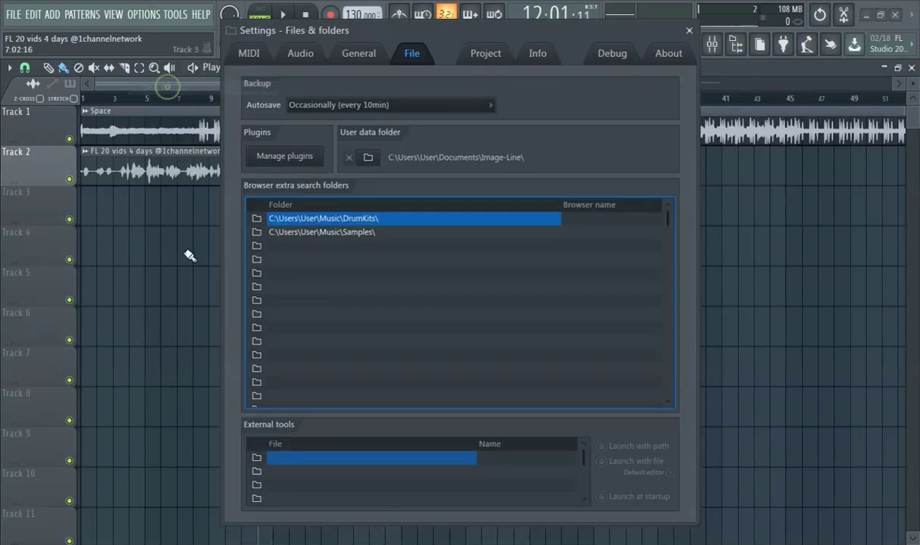
pyautogui.click(255, 245)
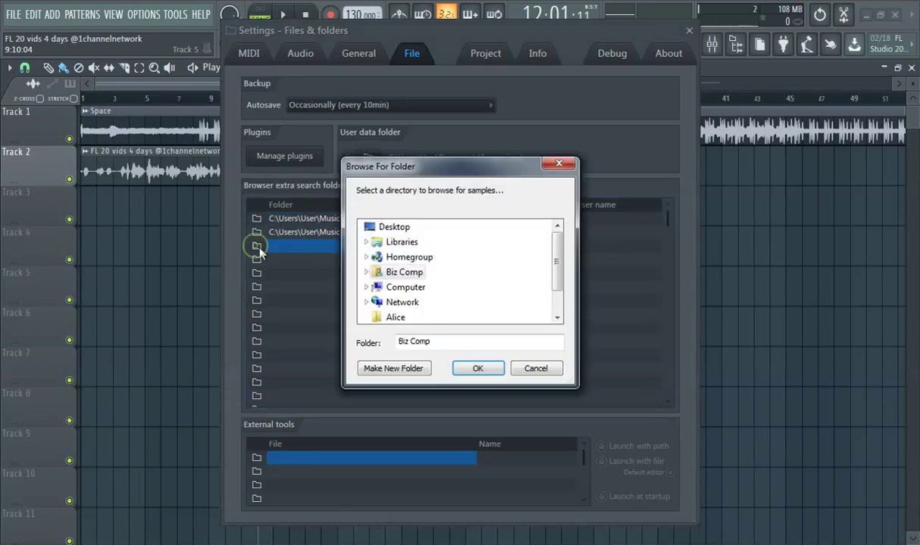
# Choose the Downloads folder under Computer > Biz Comp as the search folder, then close Settings.
pyautogui.doubleClick(415, 245)
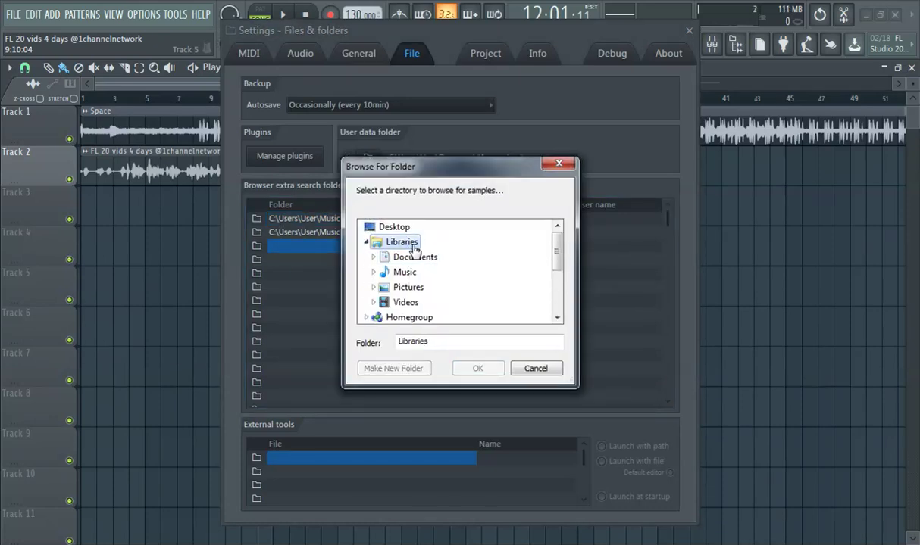
pyautogui.click(367, 242)
pyautogui.scroll(-1, 409, 280)
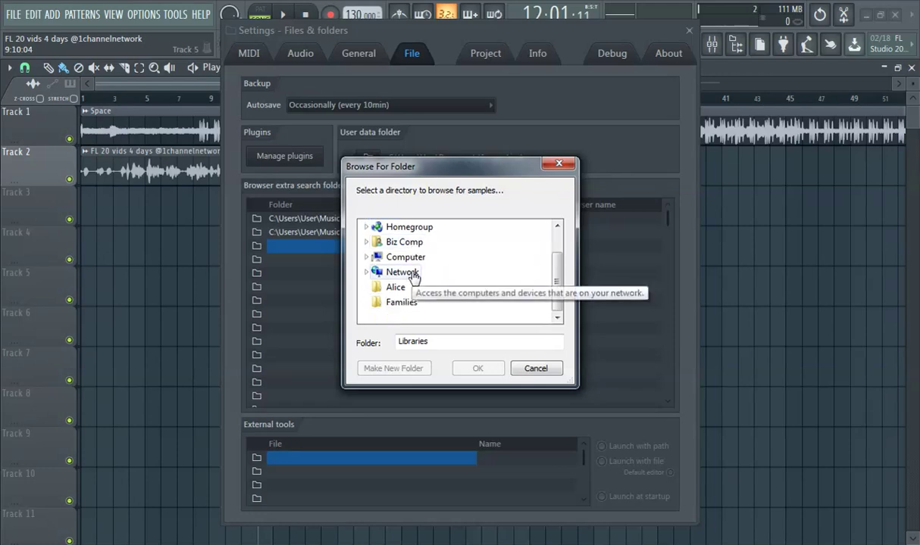
pyautogui.scroll(1, 405, 284)
pyautogui.doubleClick(399, 289)
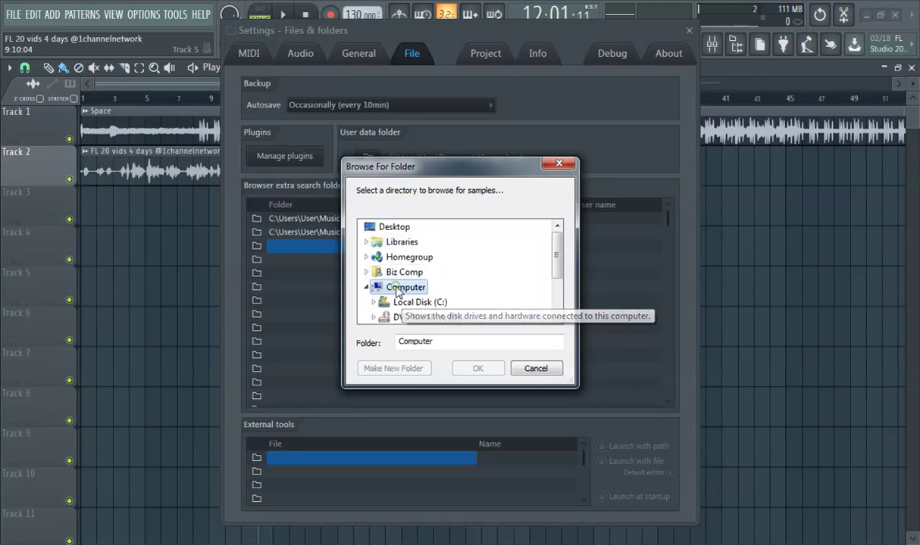
pyautogui.doubleClick(404, 272)
pyautogui.scroll(-2, 412, 279)
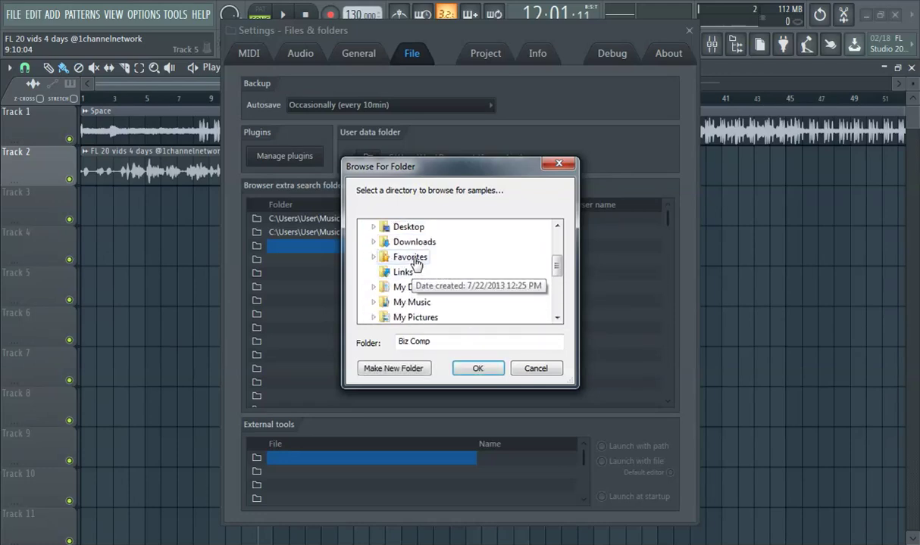
pyautogui.click(414, 242)
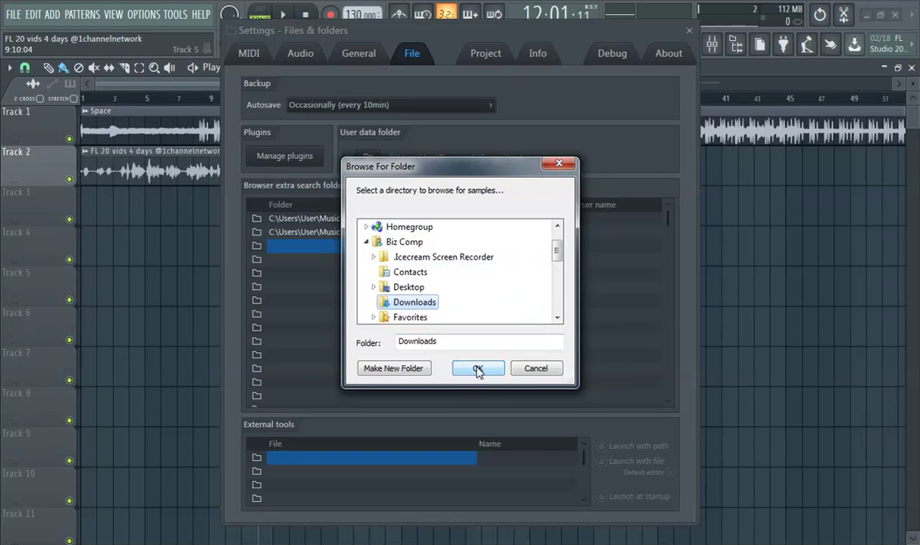
pyautogui.click(477, 369)
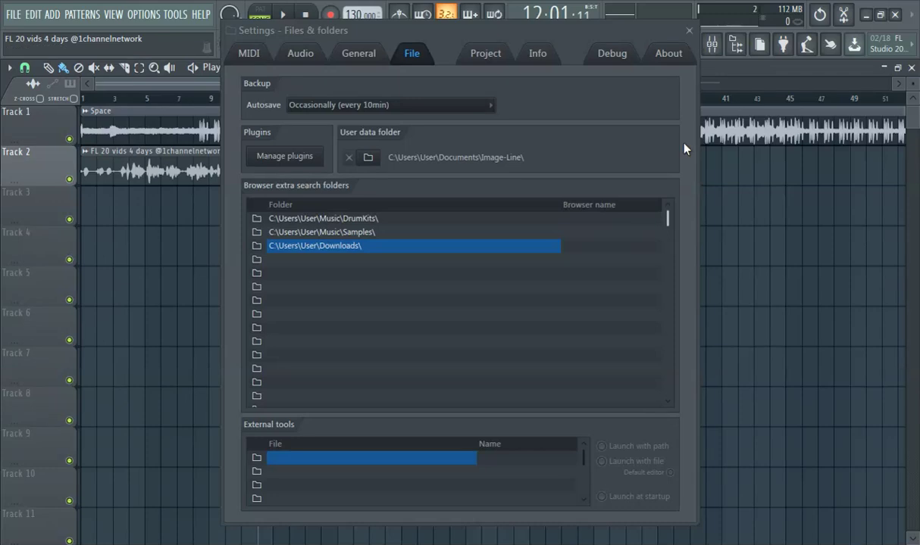
pyautogui.click(688, 32)
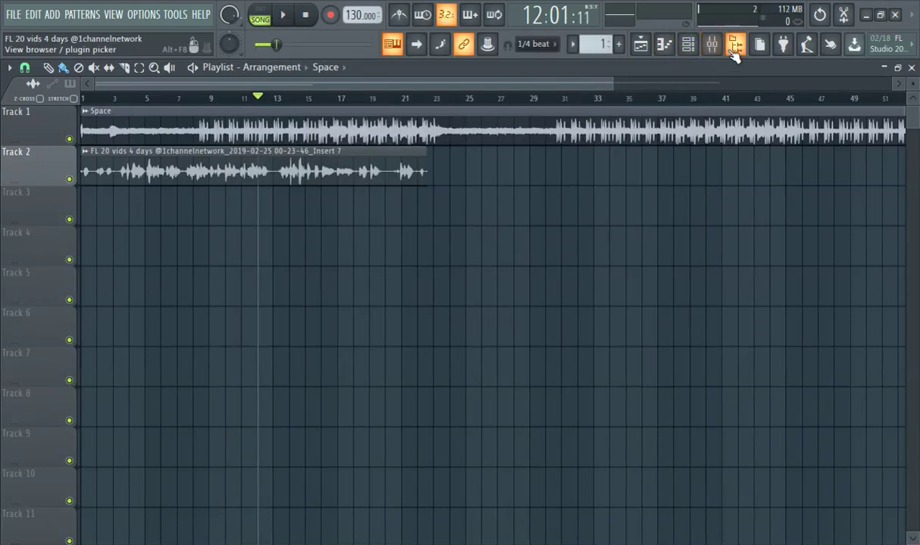
# Drag the gang beat from the browser's Downloads folder onto Track 4.
pyautogui.click(735, 47)
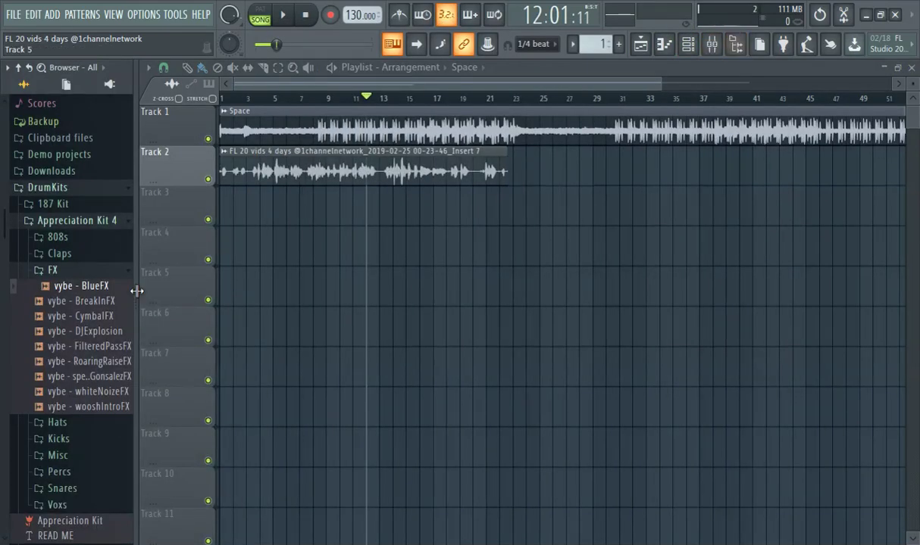
pyautogui.click(48, 175)
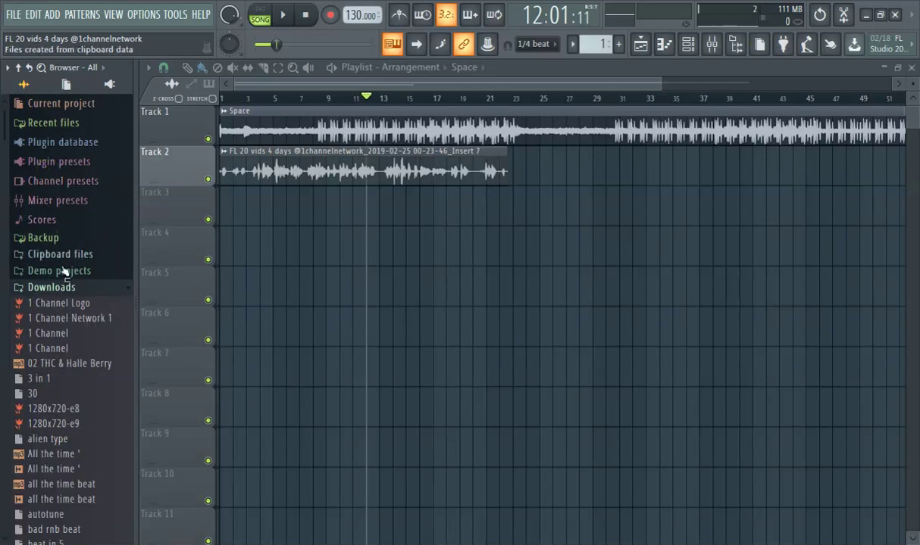
pyautogui.scroll(-2, 78, 324)
pyautogui.scroll(-10, 77, 324)
pyautogui.scroll(-10, 78, 324)
pyautogui.scroll(6, 78, 324)
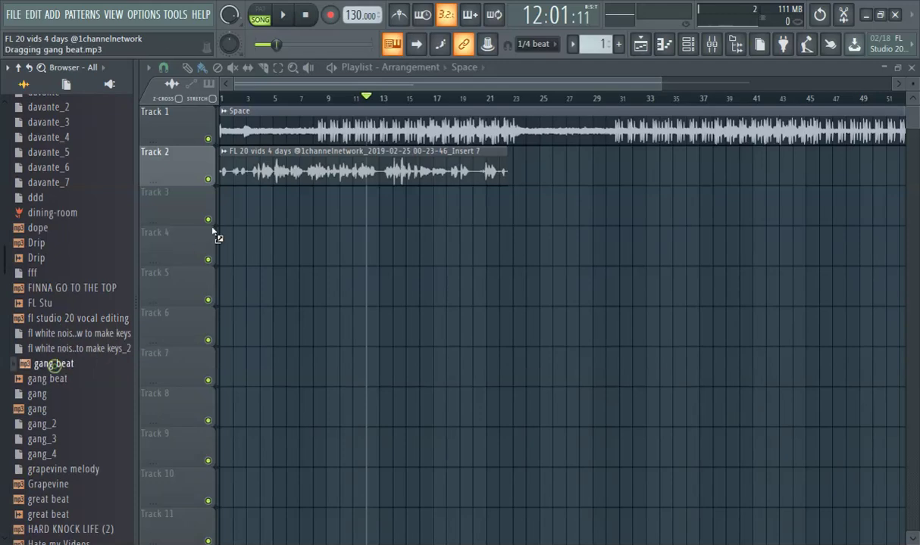
pyautogui.moveTo(214, 233); pyautogui.dragTo(240, 248)
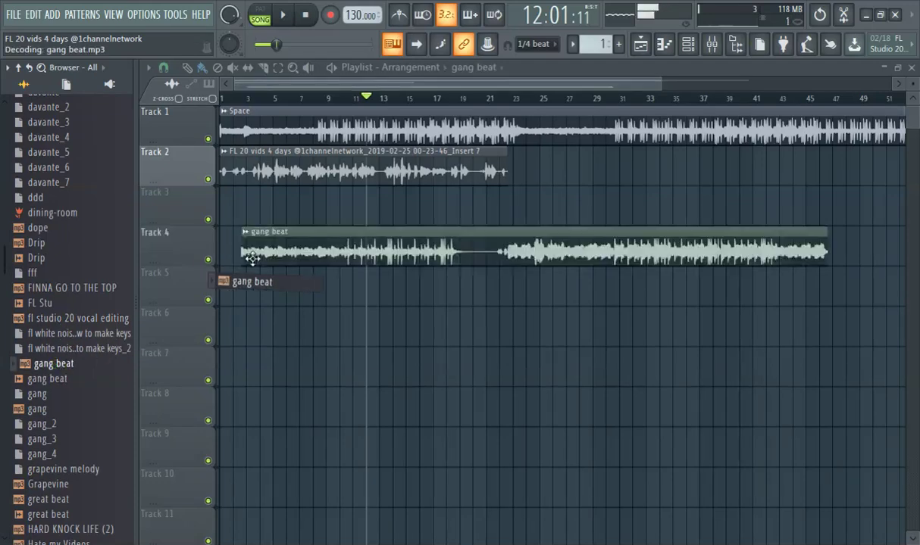
# Mute Tracks 1 and 2 and play the gang beat alone from near bar 1.
pyautogui.click(235, 96)
pyautogui.click(208, 138)
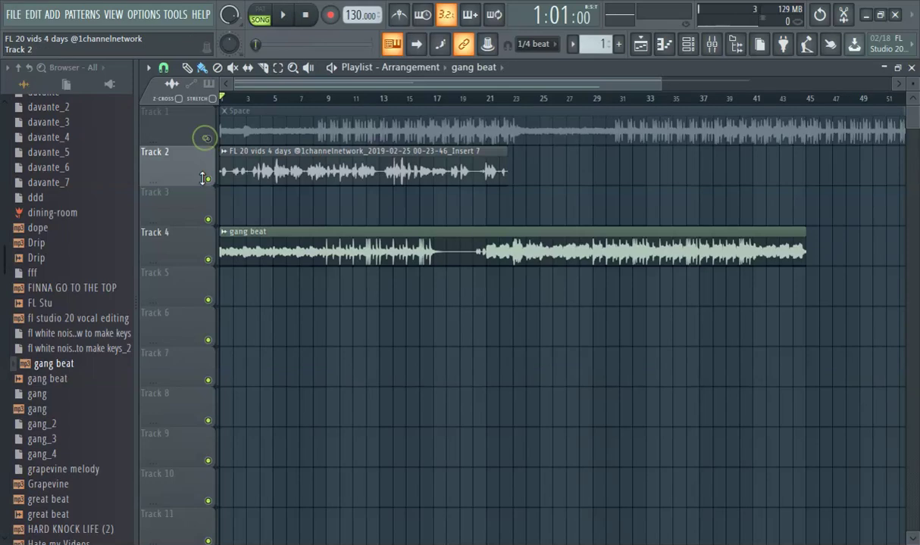
pyautogui.click(208, 179)
pyautogui.click(283, 16)
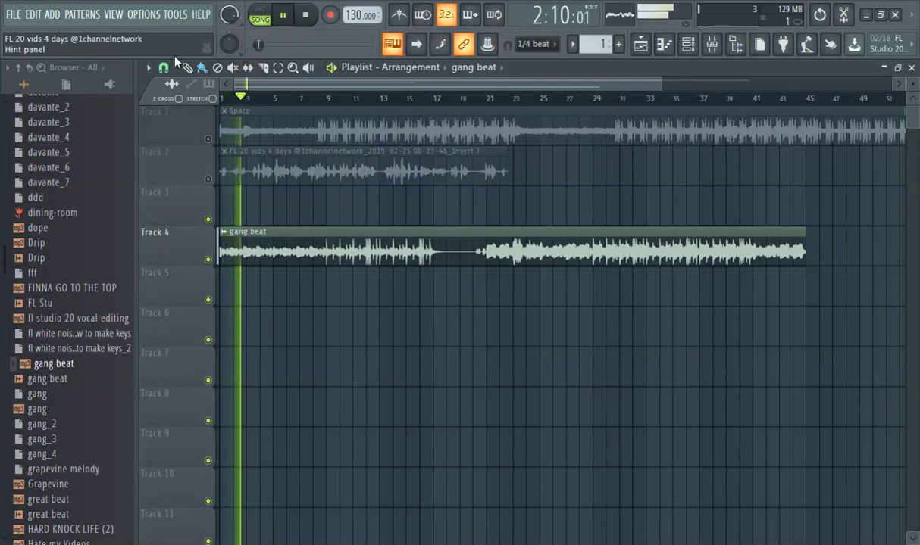
# Pause, then stop the gang beat playback, resetting the song position to 1:01:00.
pyautogui.scroll(-8, 85, 322)
pyautogui.scroll(-10, 83, 322)
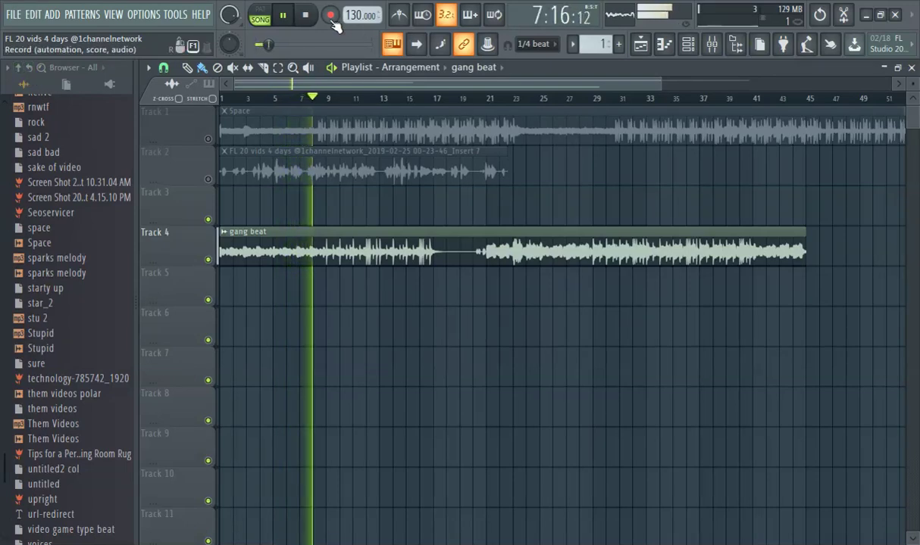
pyautogui.click(282, 14)
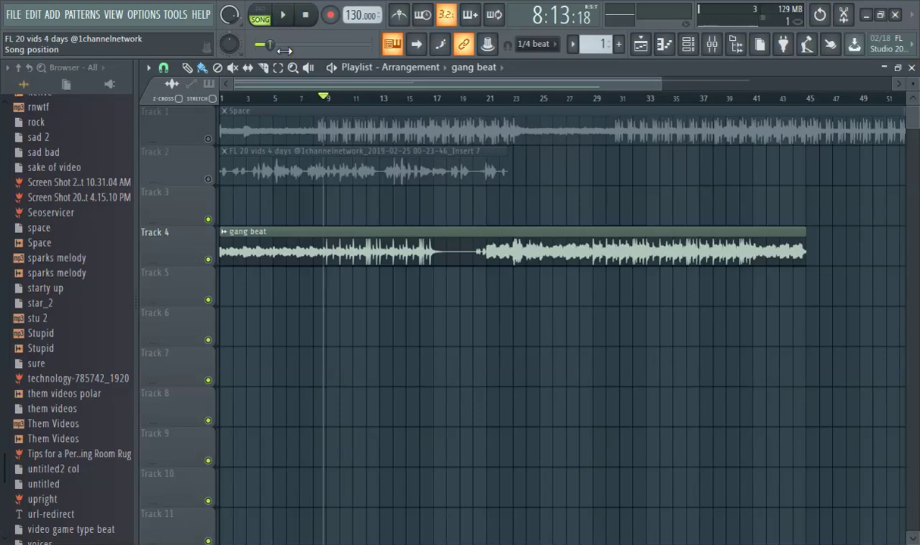
pyautogui.click(305, 15)
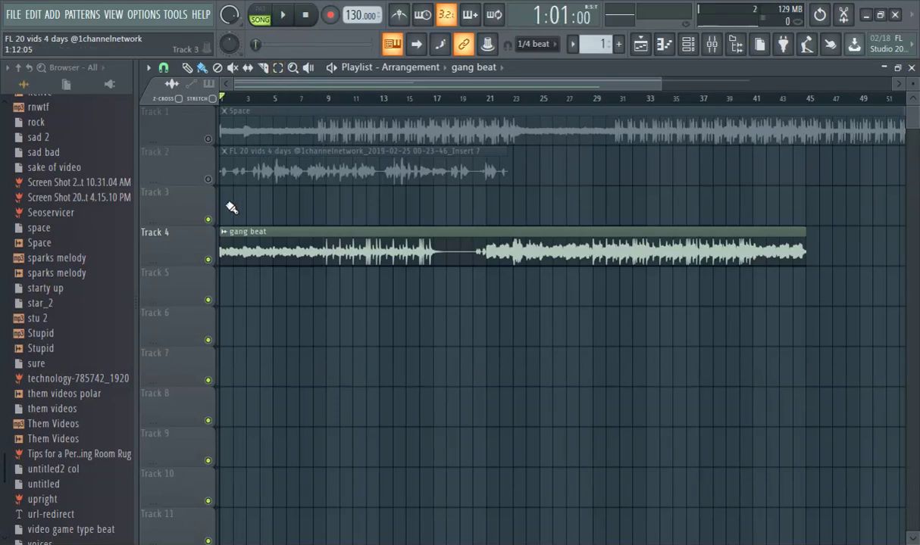